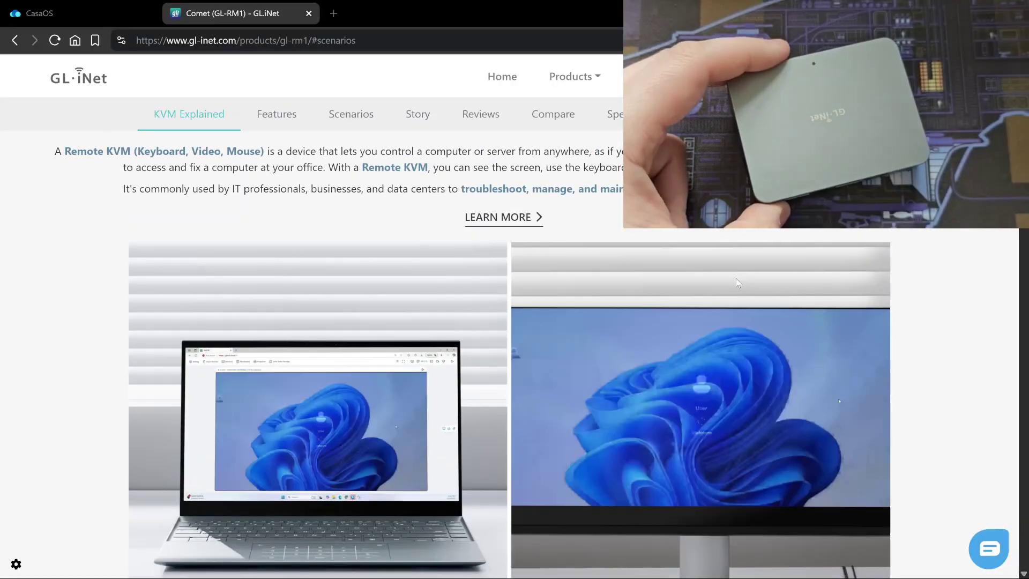
Step: Scroll through the Comet page, then go to the GL.iNet Apps download page at gl-inet.com/app-rm
scroll(736, 281, "up", 3)
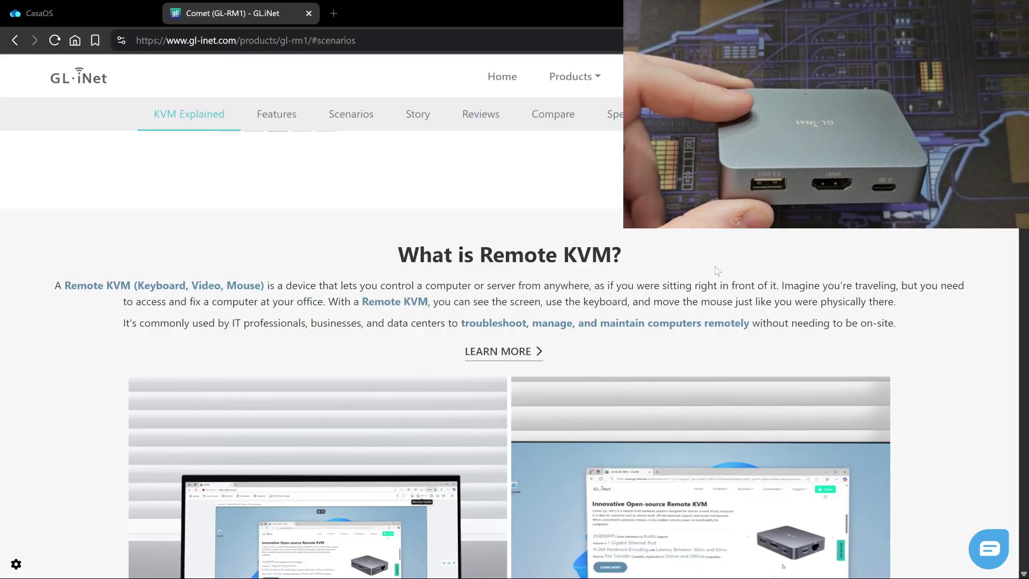
scroll(499, 311, "down", 5)
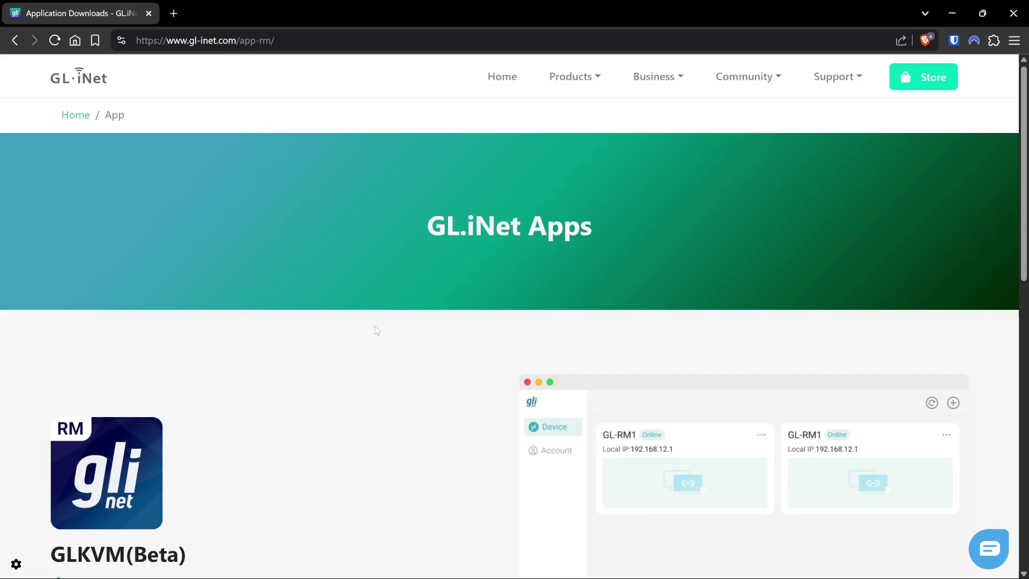
Step: Download the Windows installer glkvm_beta4, install it, and finish with GLKVM launching
scroll(327, 370, "down", 3)
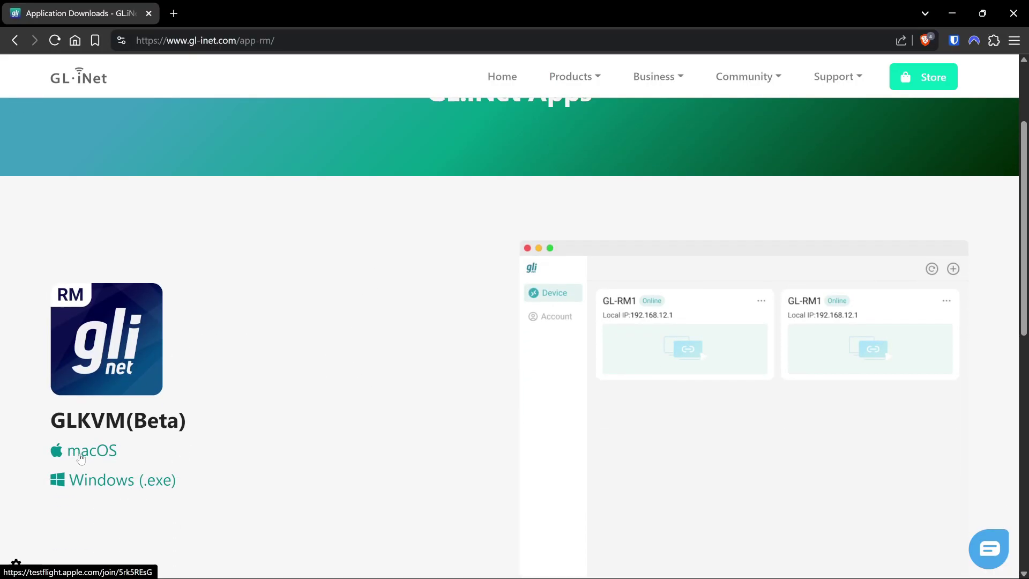
scroll(416, 413, "up", 3)
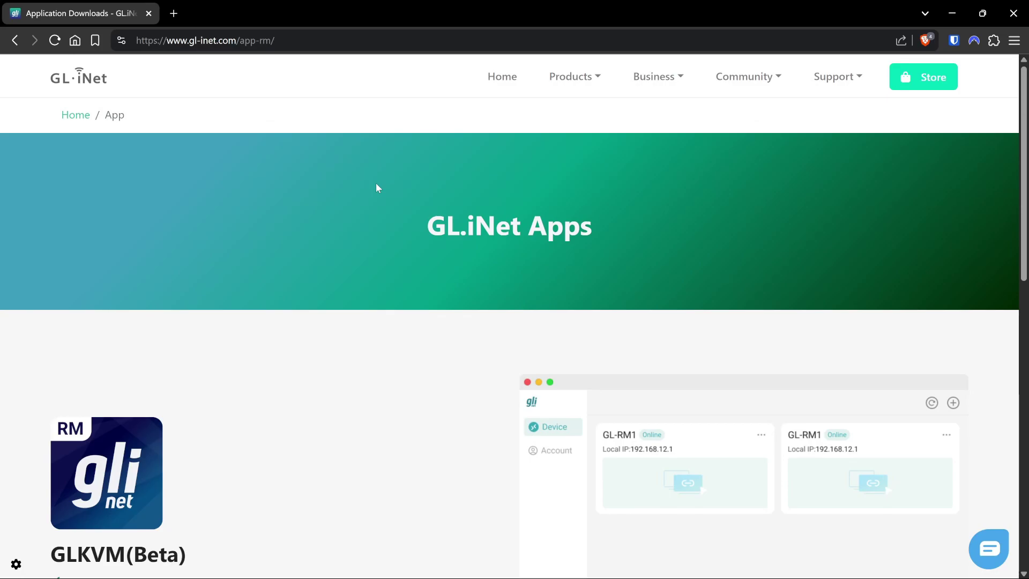
scroll(377, 187, "down", 4)
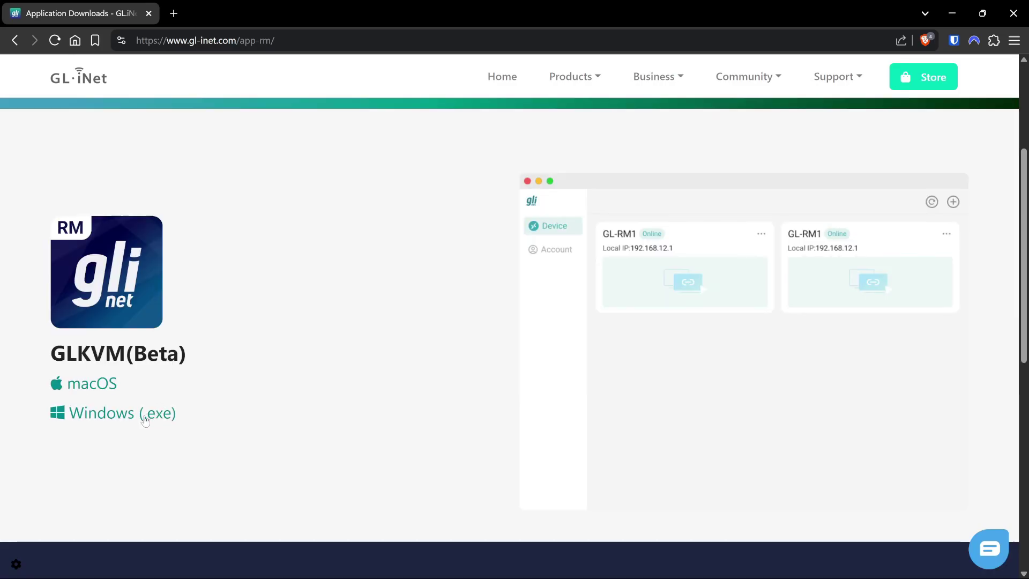
left_click(104, 413)
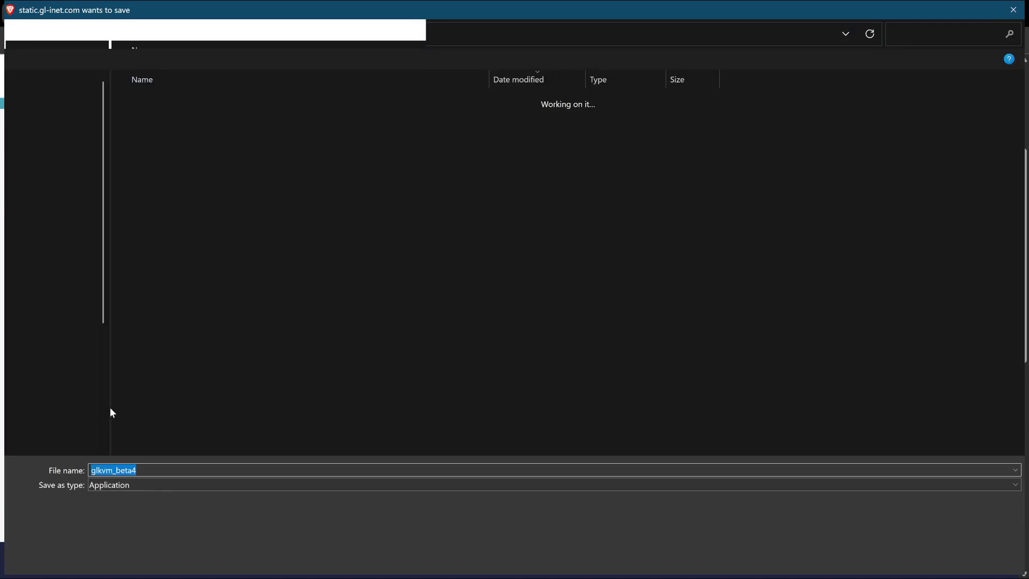
key("Return")
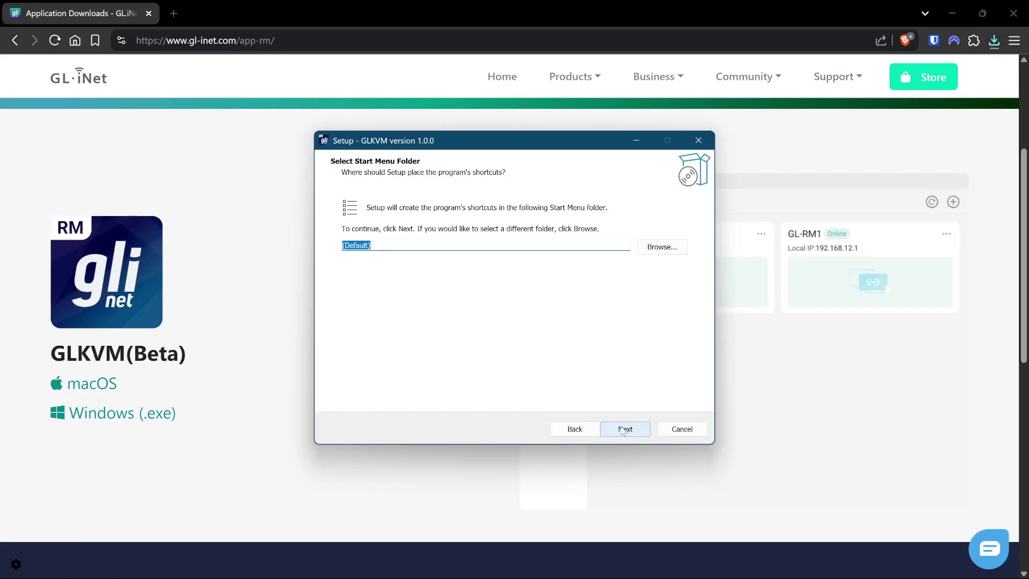
left_click(623, 429)
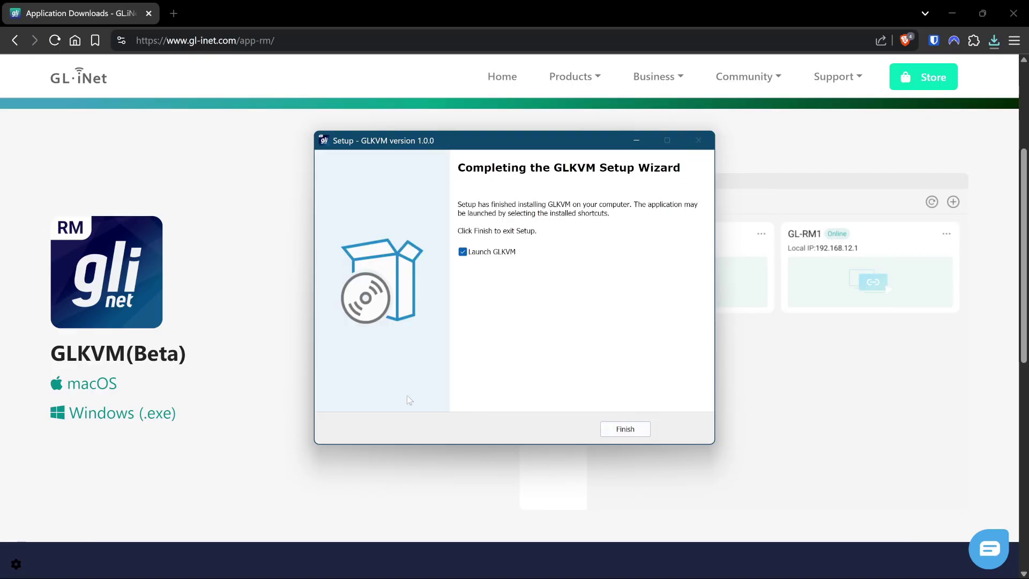
left_click(625, 428)
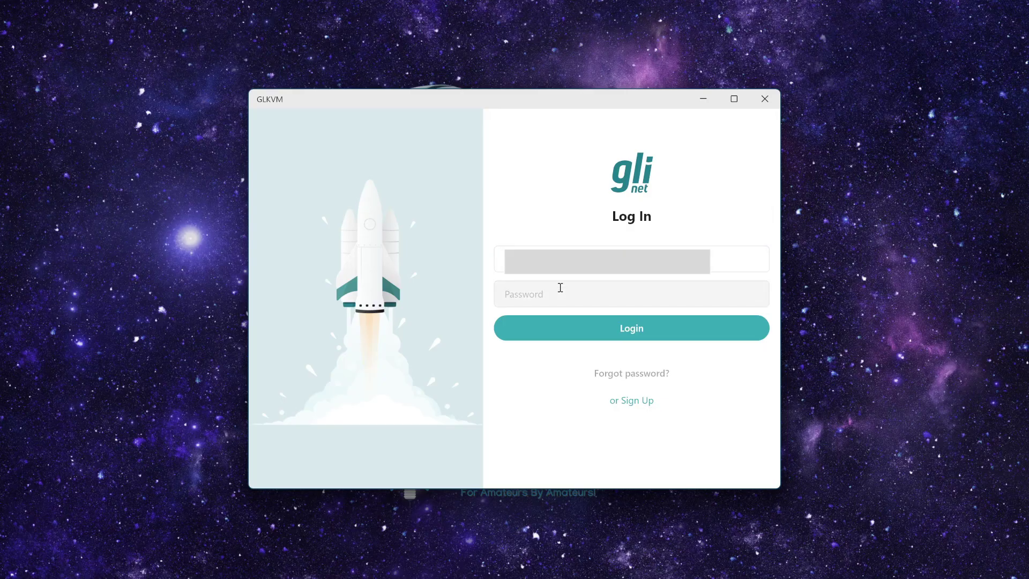
Step: Log in with the pasted account password, then open the Sign Up form after the login error
left_click(558, 288)
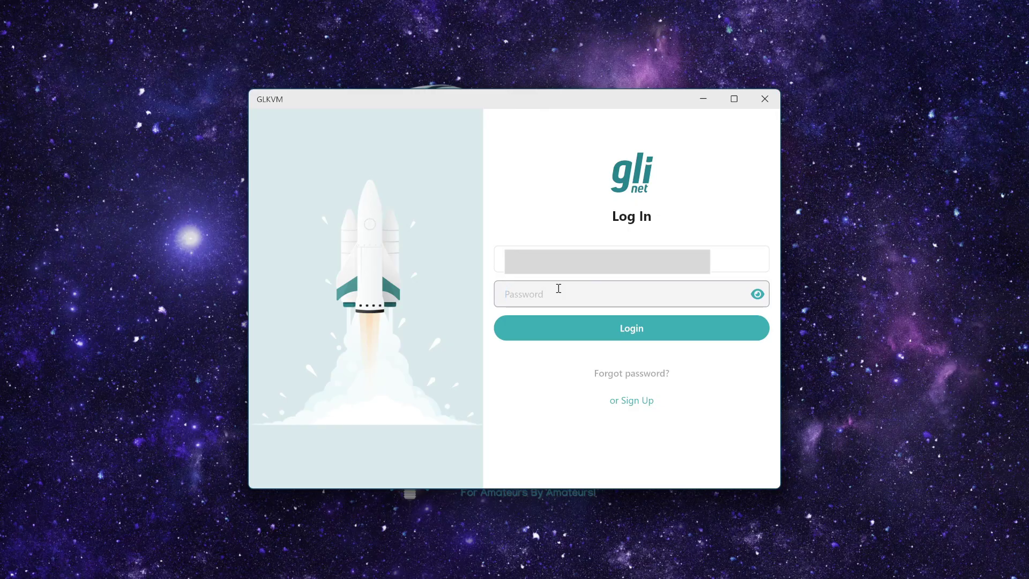
key("ctrl+v")
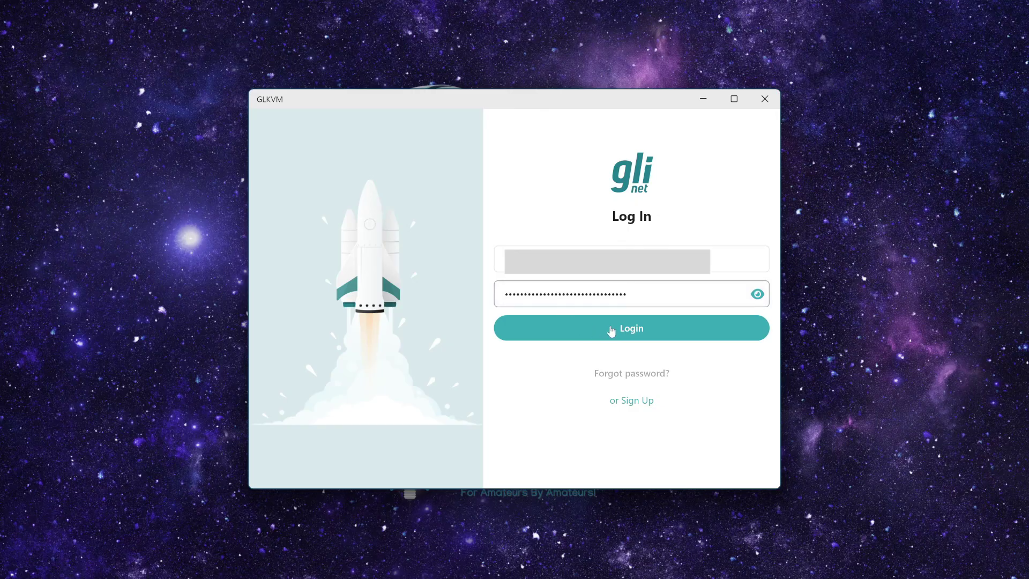
left_click(609, 327)
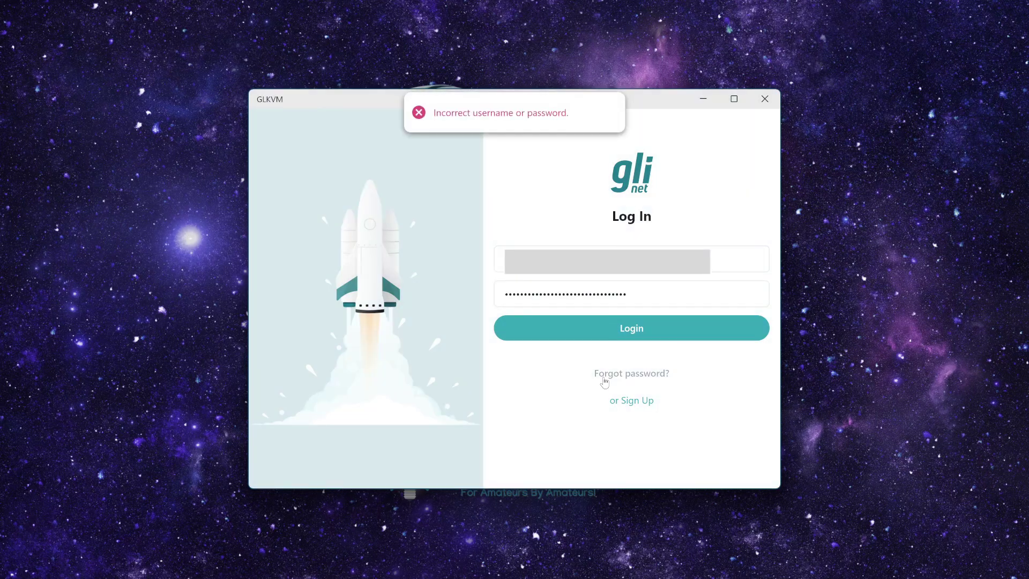
left_click(647, 403)
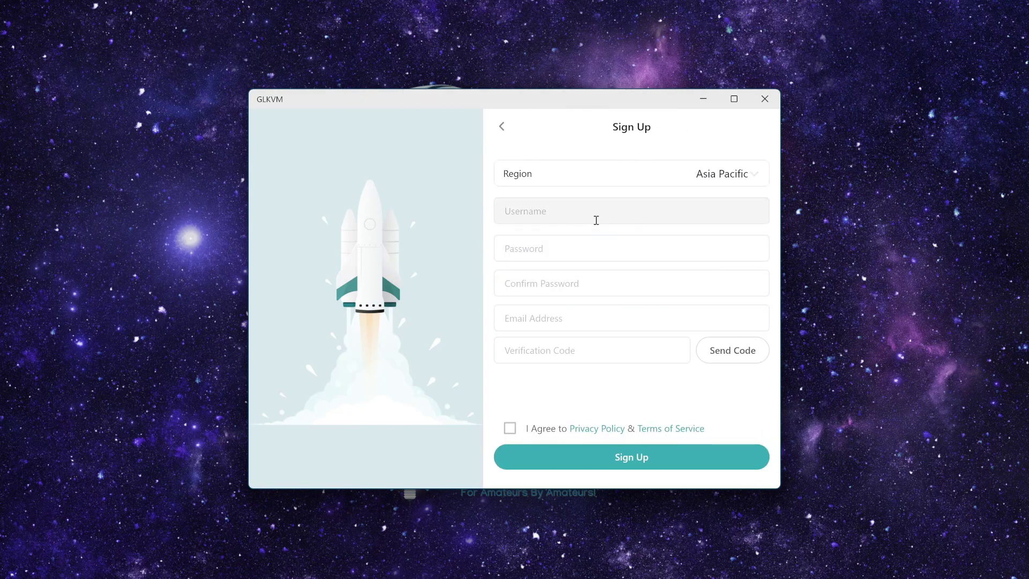
left_click(594, 217)
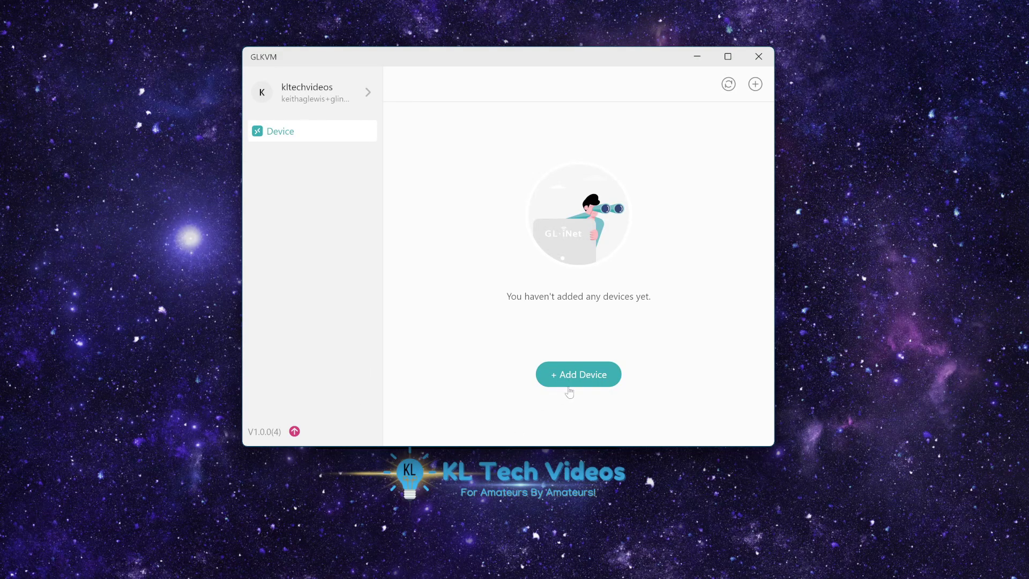
Step: Manually add the KVM jnc6014 by device name and serial number, then close the success page
left_click(578, 375)
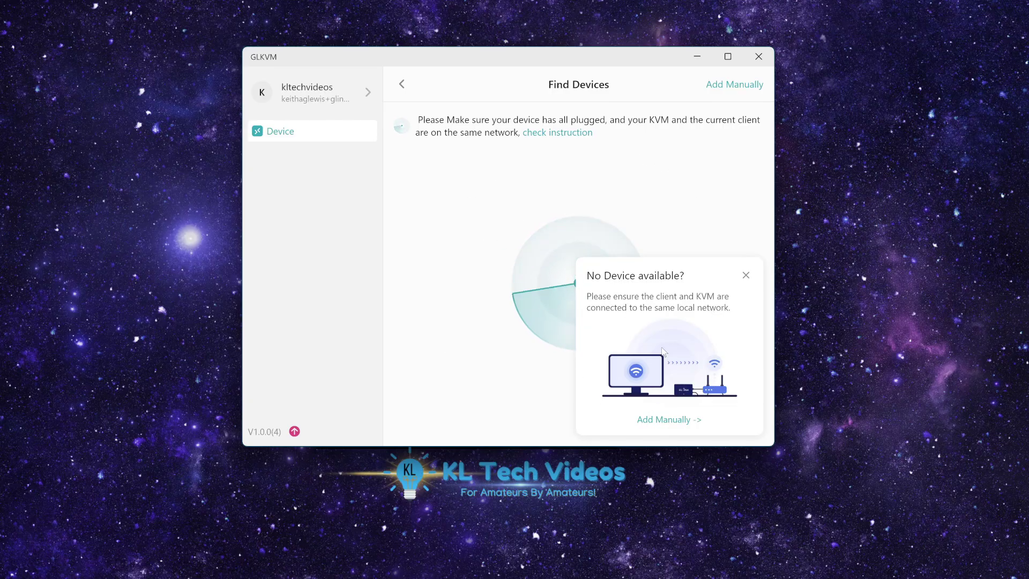
left_click(653, 420)
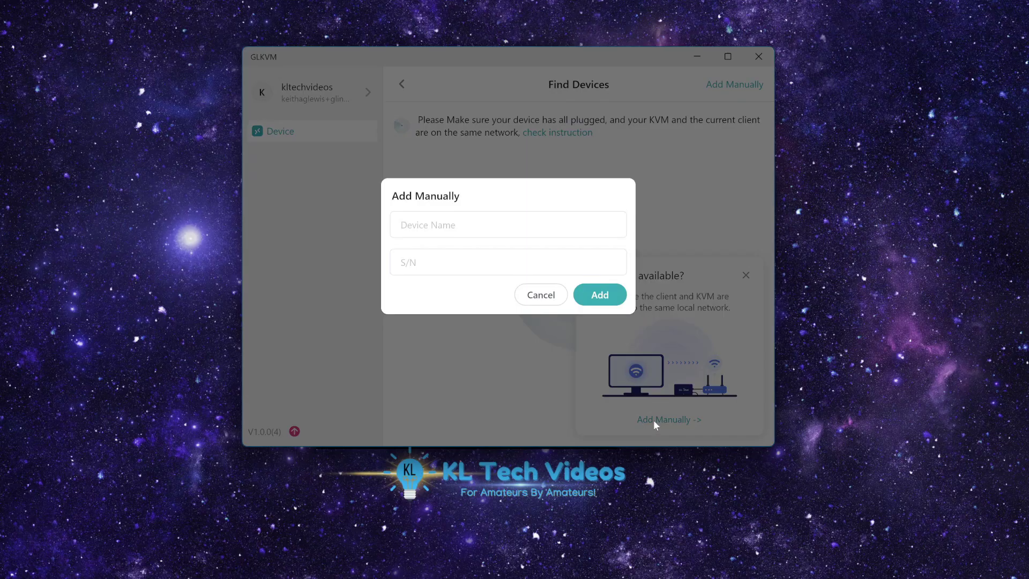
left_click(467, 234)
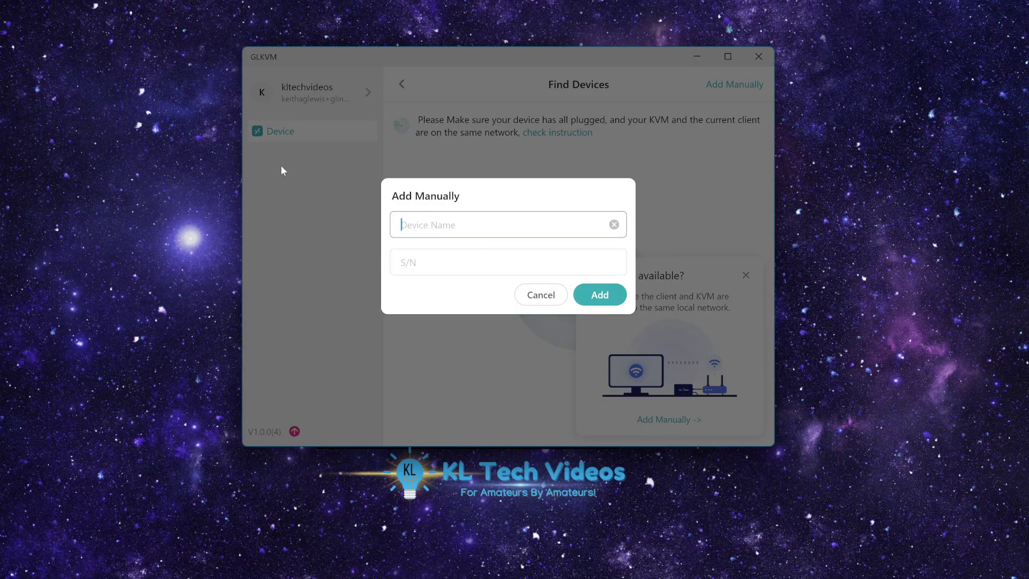
type("jnc6014")
key("ctrl+a")
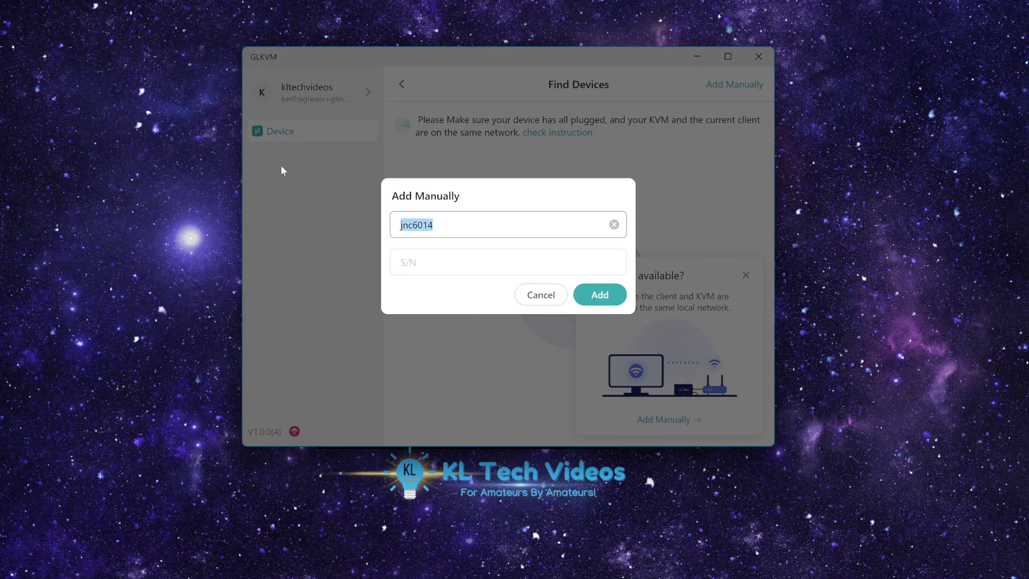
left_click(409, 252)
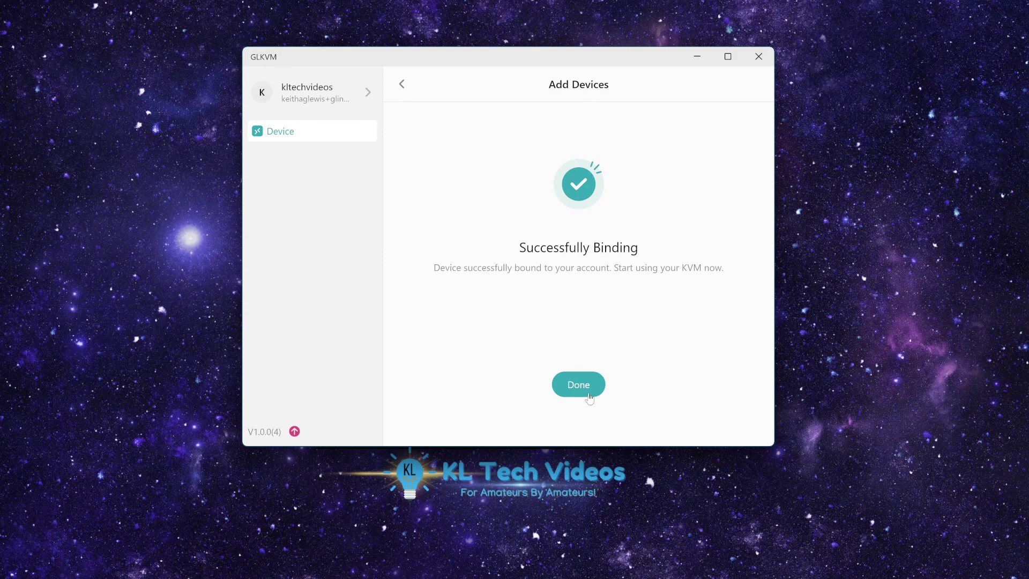
left_click(589, 397)
mouse_move(485, 178)
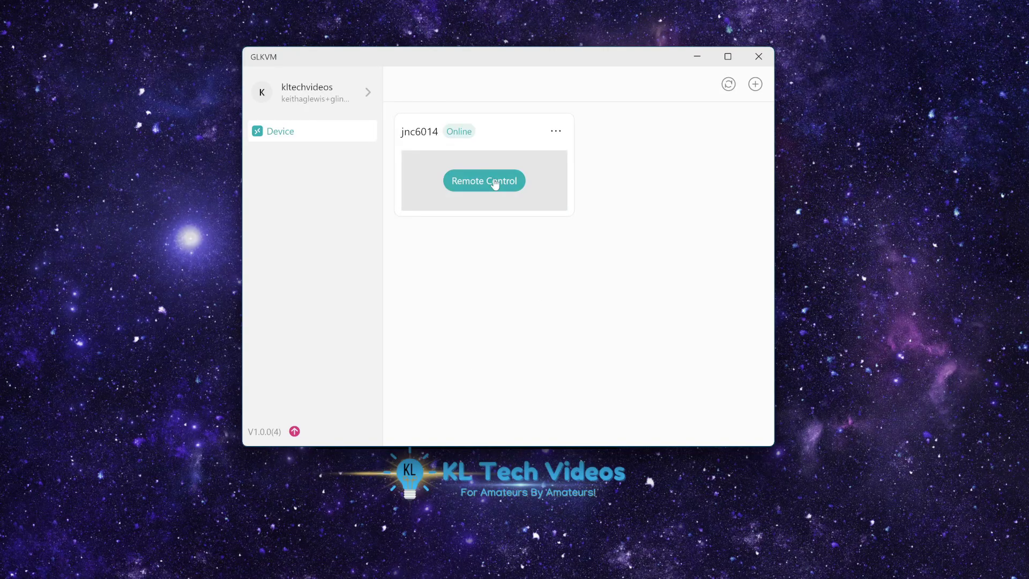
left_click(494, 185)
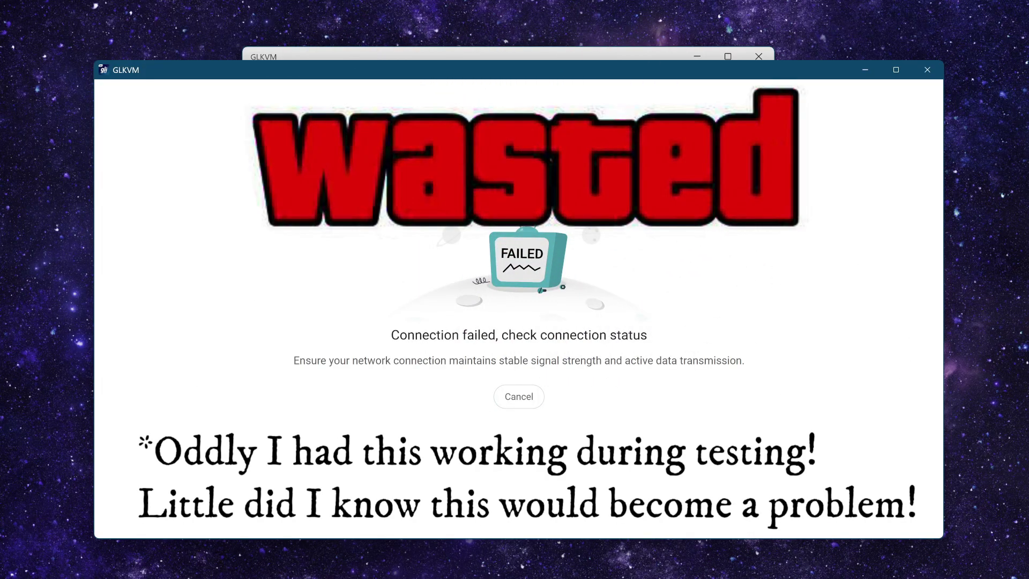
left_click(508, 405)
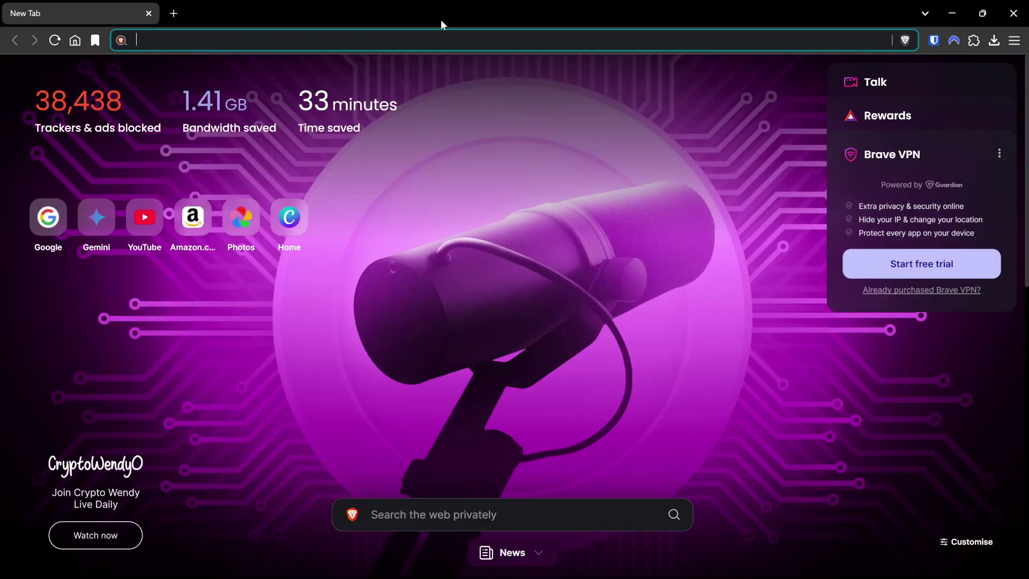
Step: Load the KVM web interface at 192.168.1.196 and open the Bitwarden password vault
type("192.")
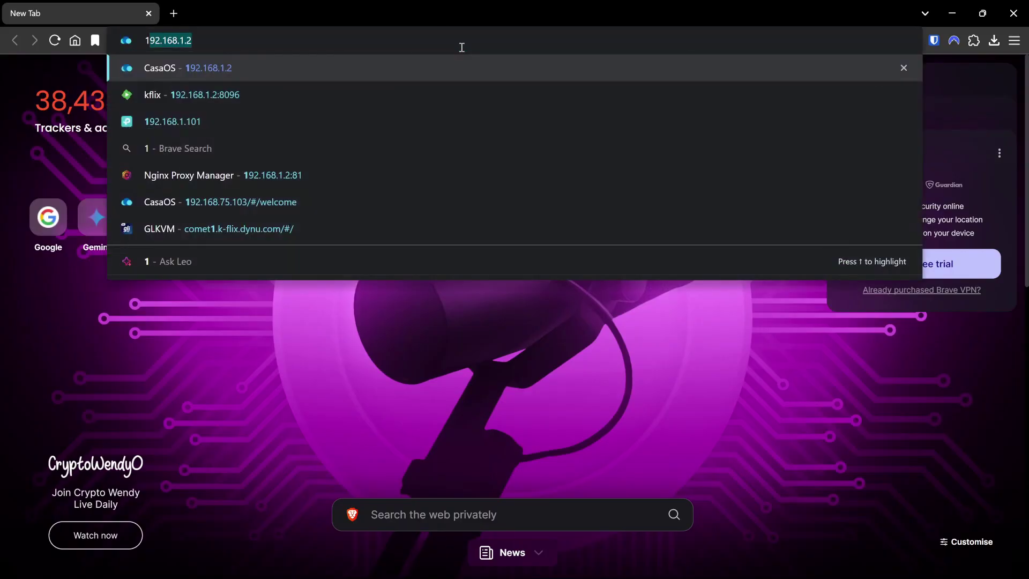
type("168.1.19")
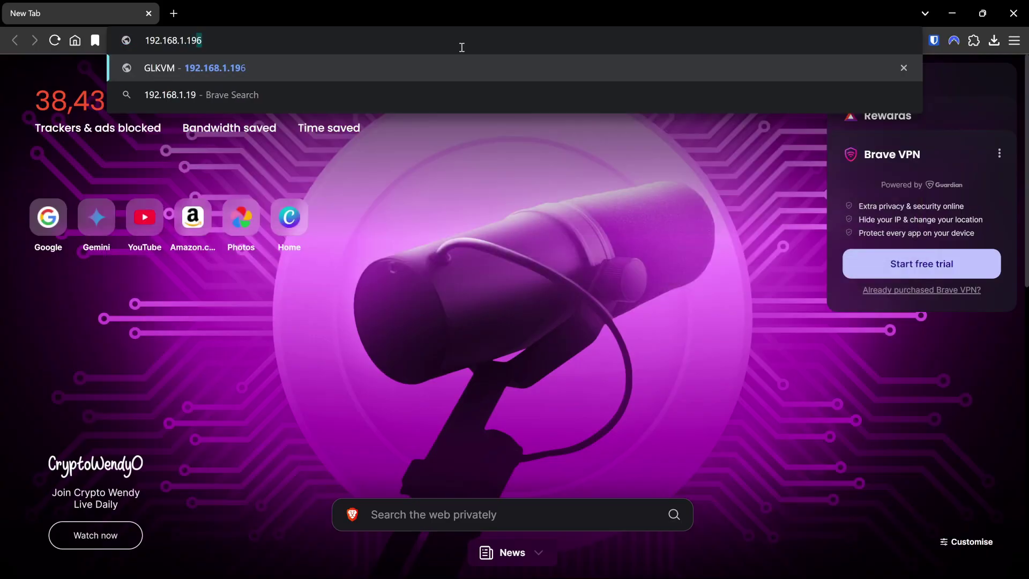
key("Return")
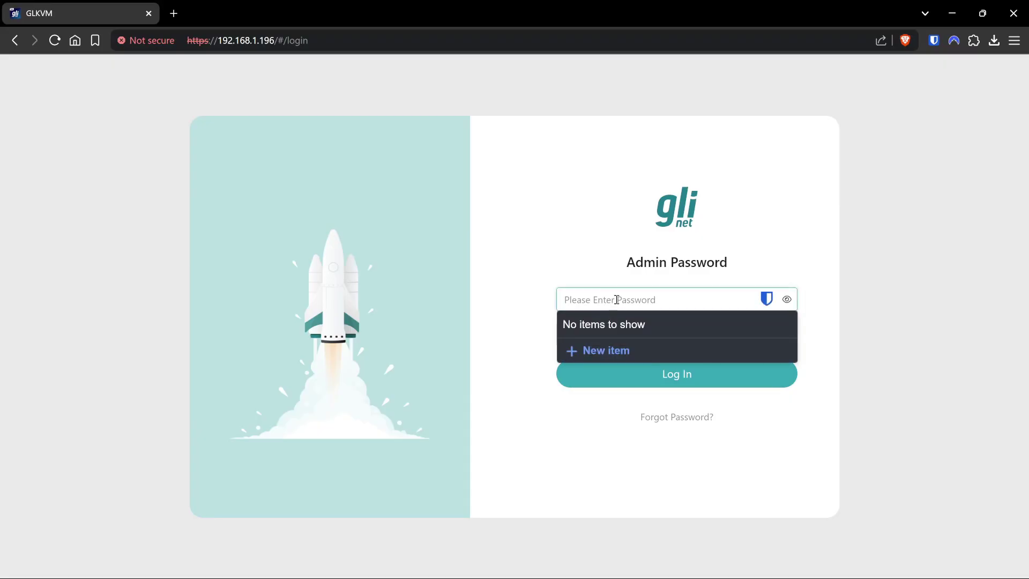
left_click(933, 41)
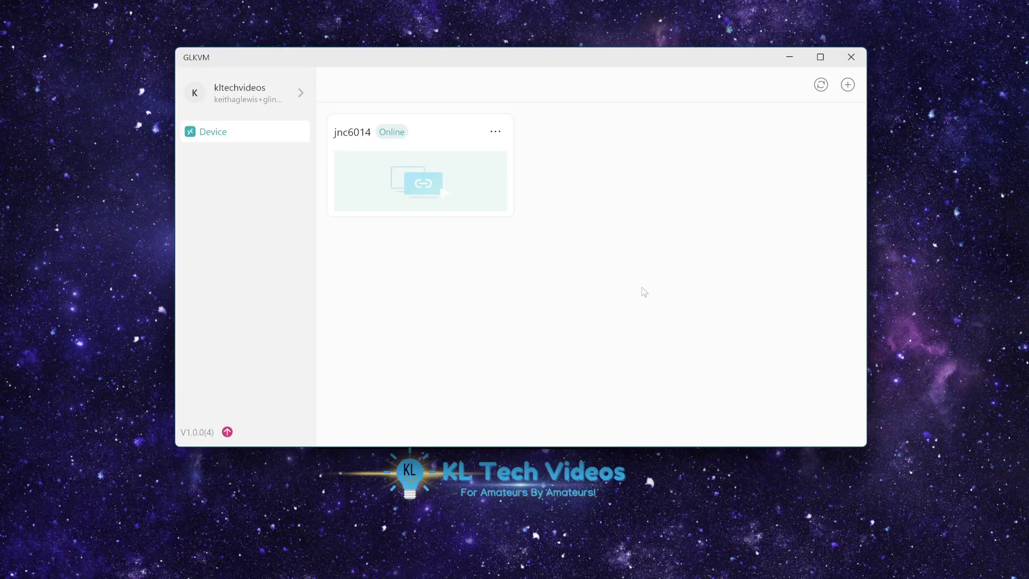
left_click(414, 185)
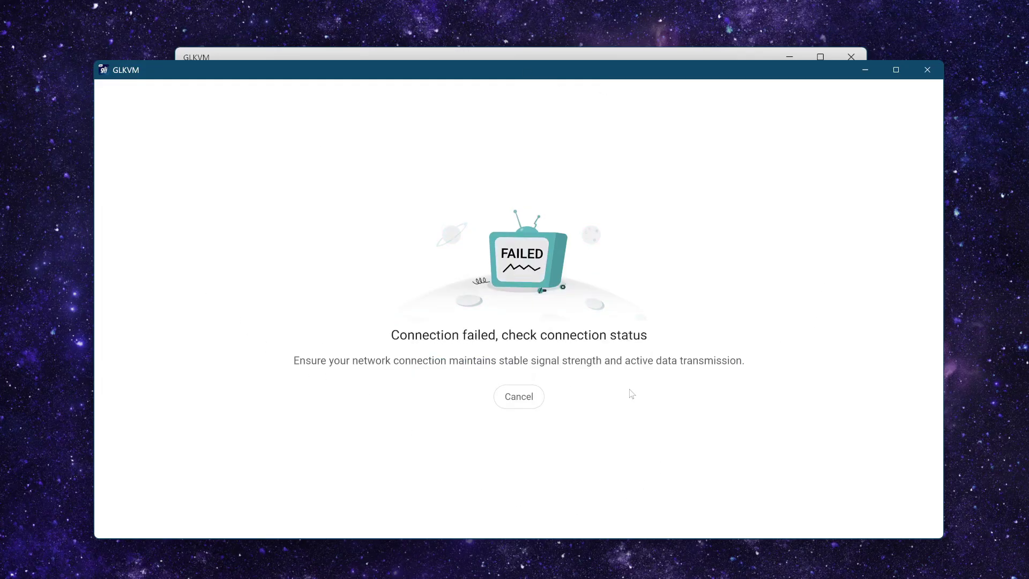
left_click(512, 399)
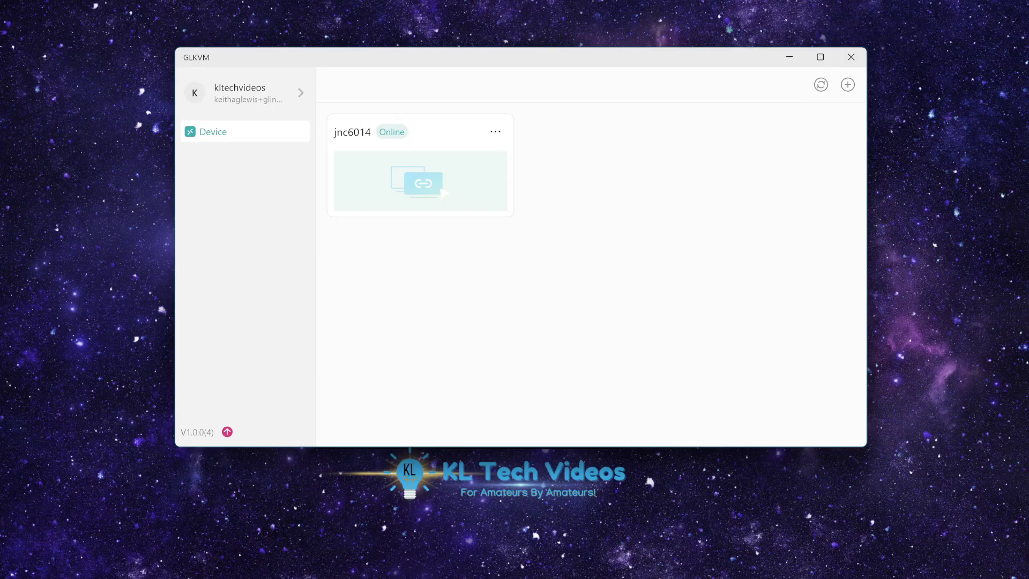
mouse_move(719, 562)
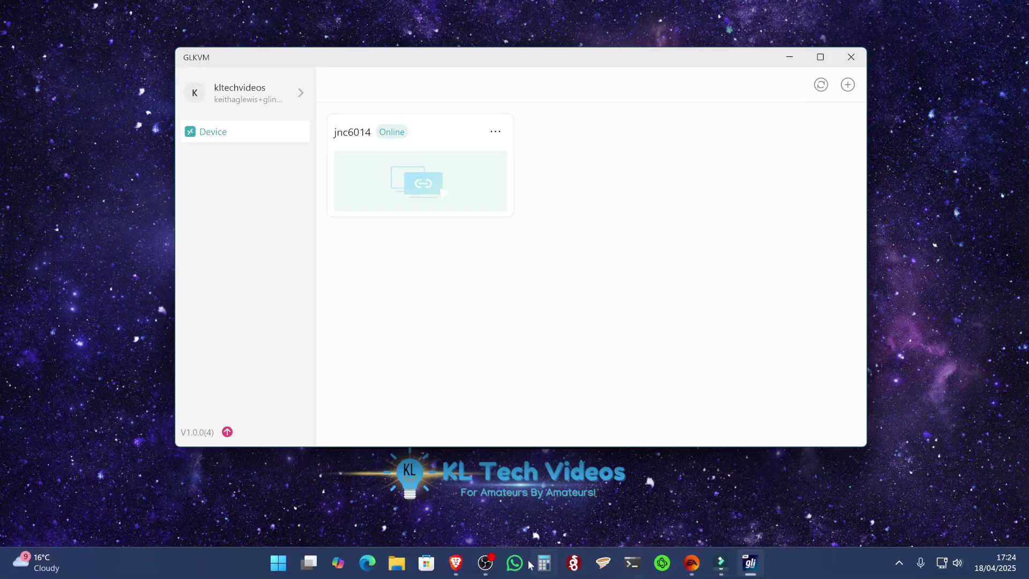
Step: In the Brave GLKVM tab, turn on Audio and Show Virtual Keyboard, and set Color Mode to Dark
mouse_move(454, 567)
key("alt+Tab")
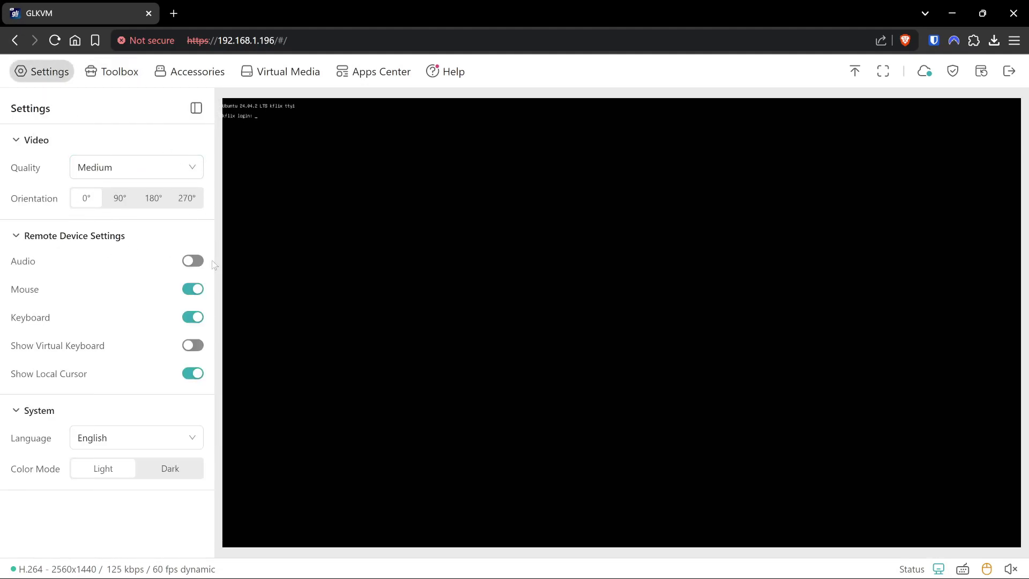
left_click(196, 263)
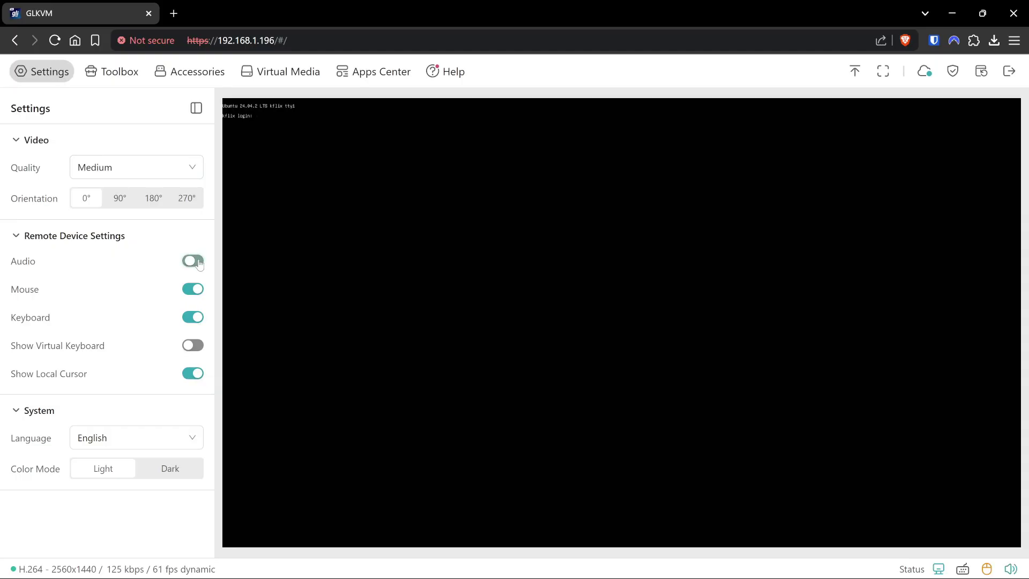
left_click(196, 347)
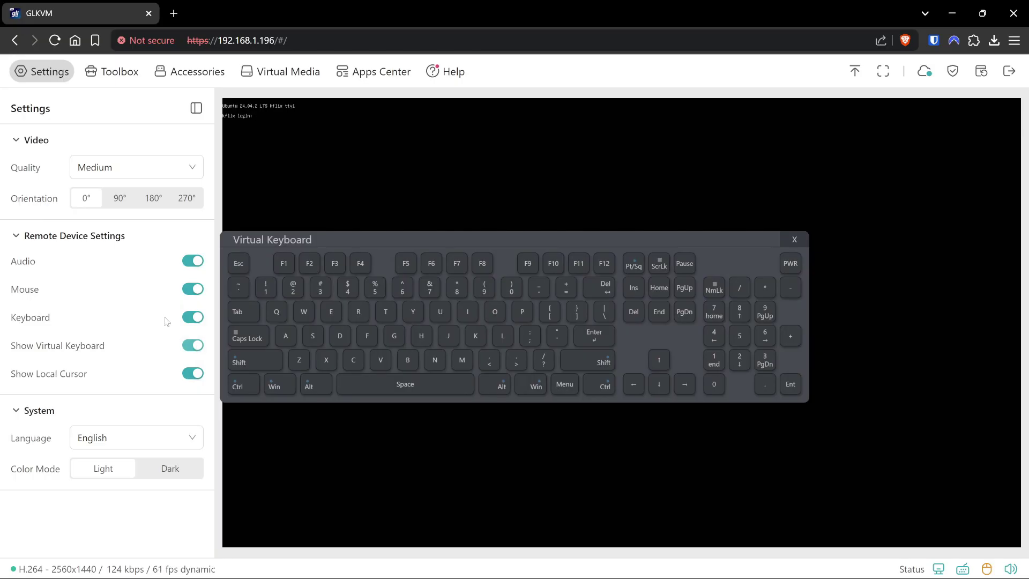
left_click(159, 477)
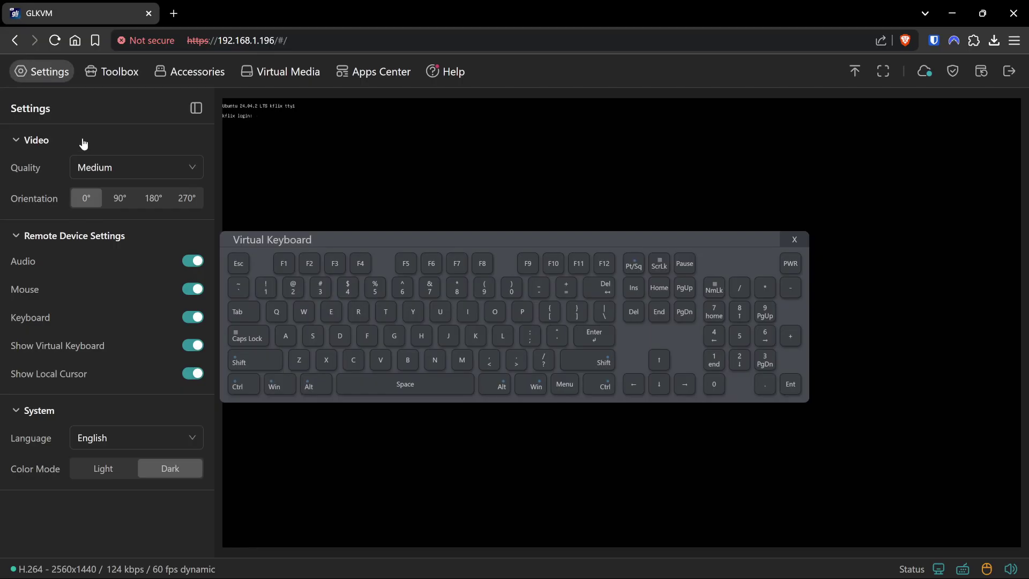
Step: From the Toolbox, open Terminal Access in a new tab, then check Accessories back on the GLKVM tab
left_click(120, 75)
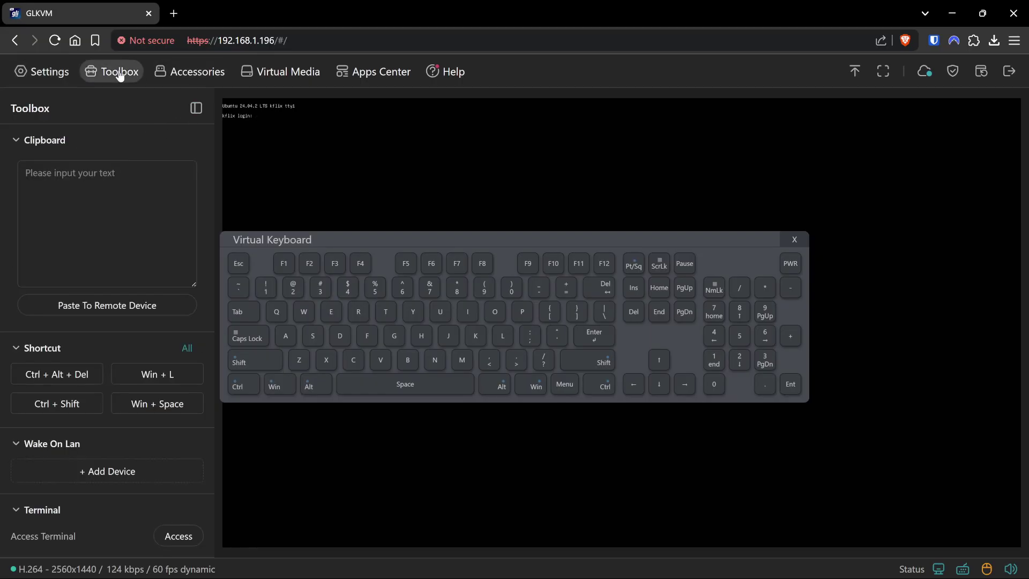
left_click(125, 184)
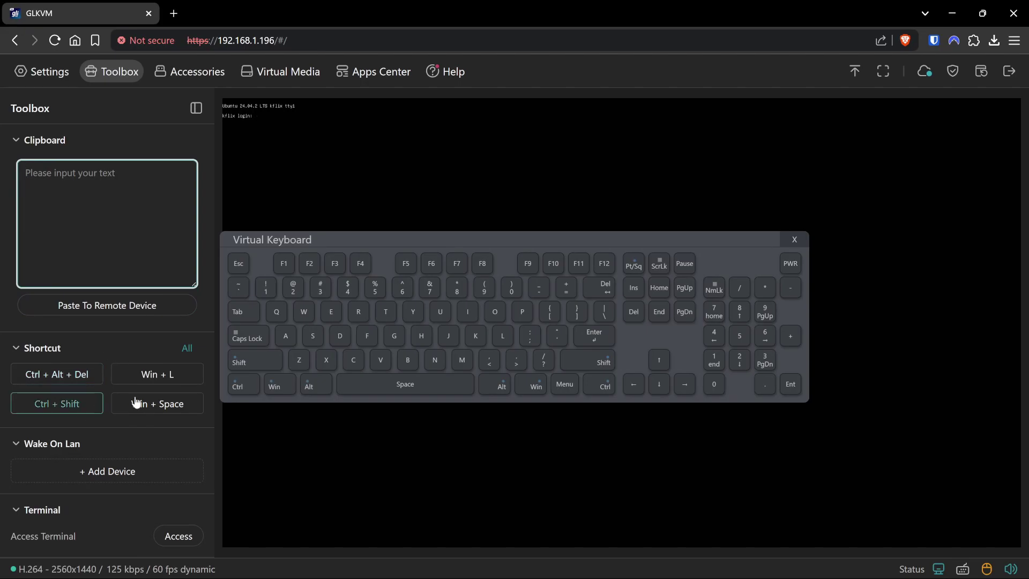
left_click(184, 546)
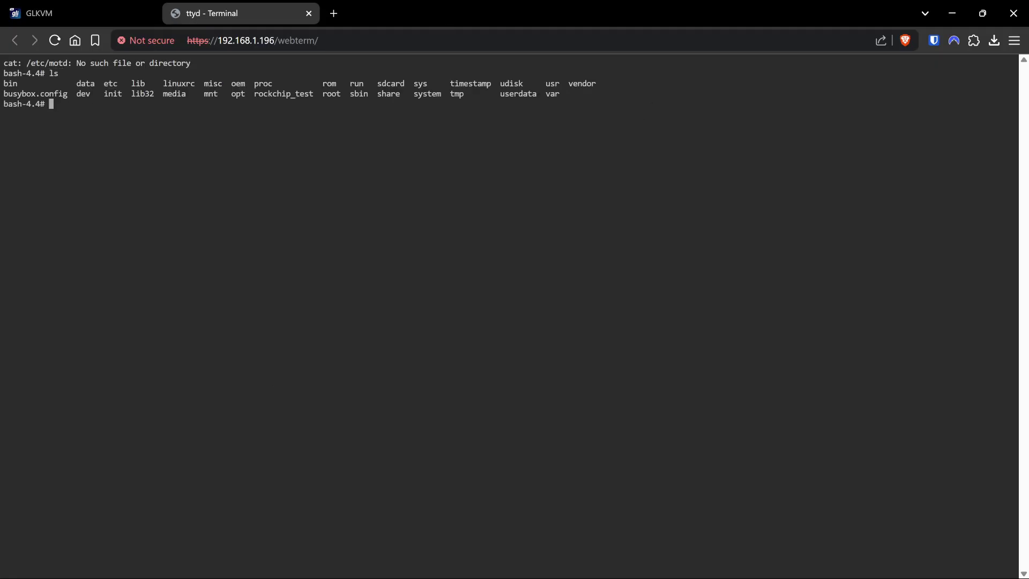
left_click(94, 13)
left_click(170, 79)
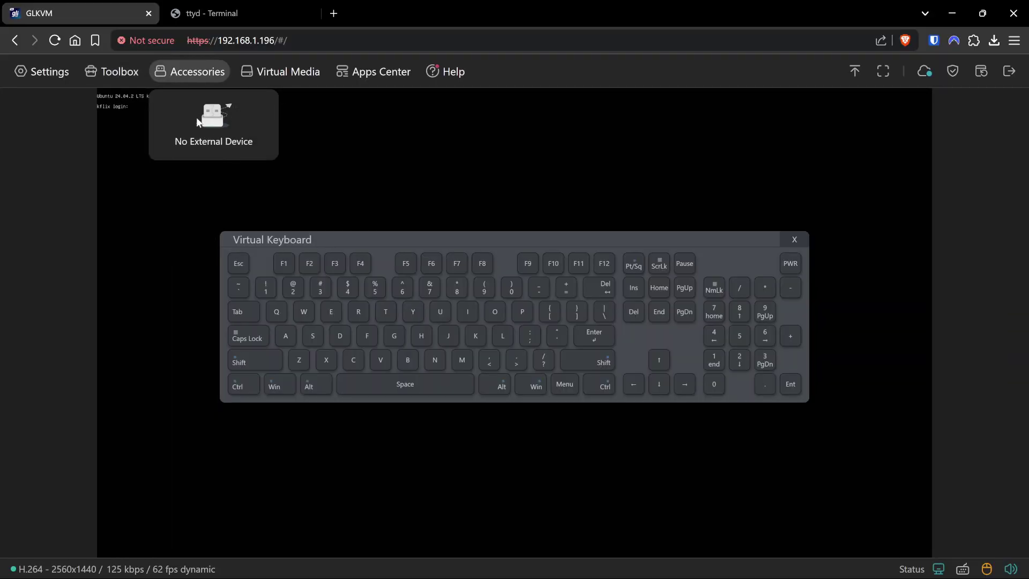
Step: Open Virtual Media and drop ubuntu-24.04.1-live-server-amd64.iso from Explorer onto the upload zone
left_click(260, 73)
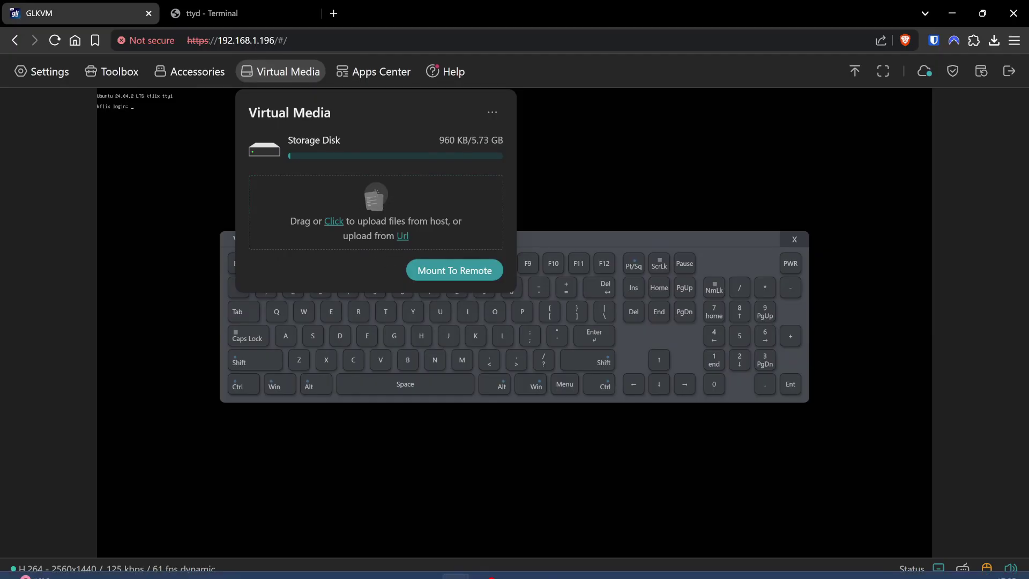
mouse_move(308, 574)
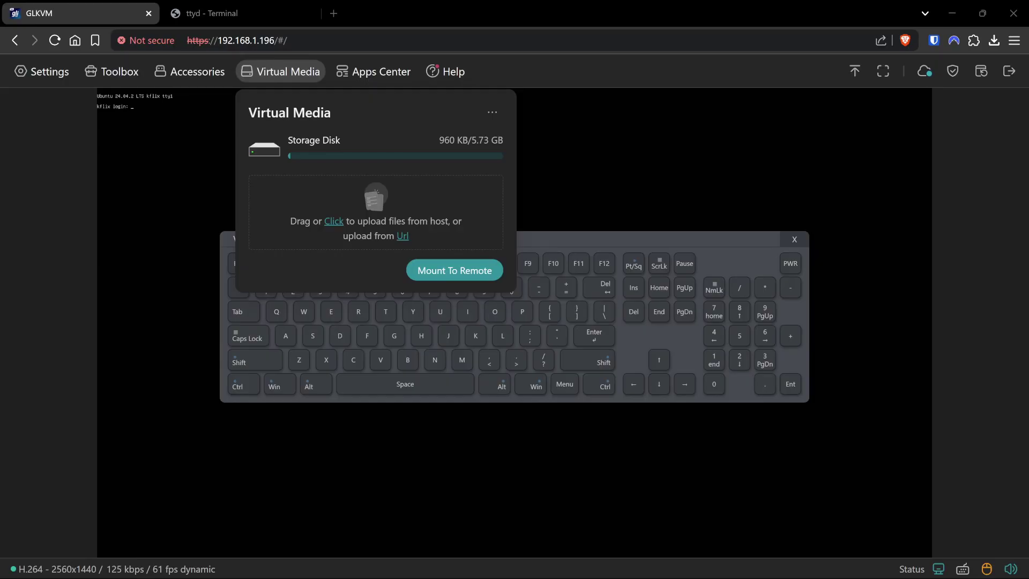
left_click_drag(531, 243, 381, 207)
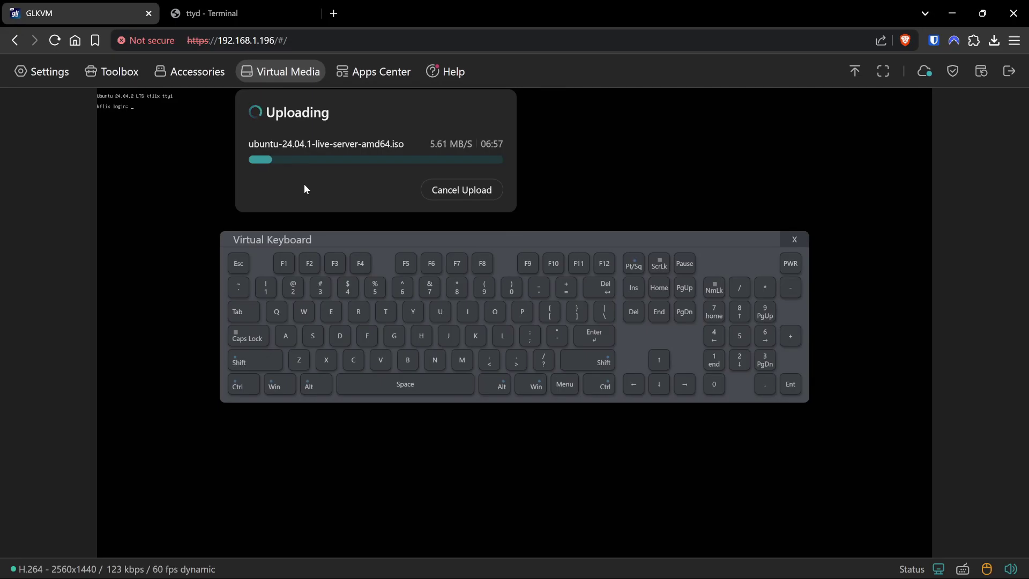
Step: Cancel and confirm cancelling the ISO upload, then close the Virtual Media panel
left_click(460, 191)
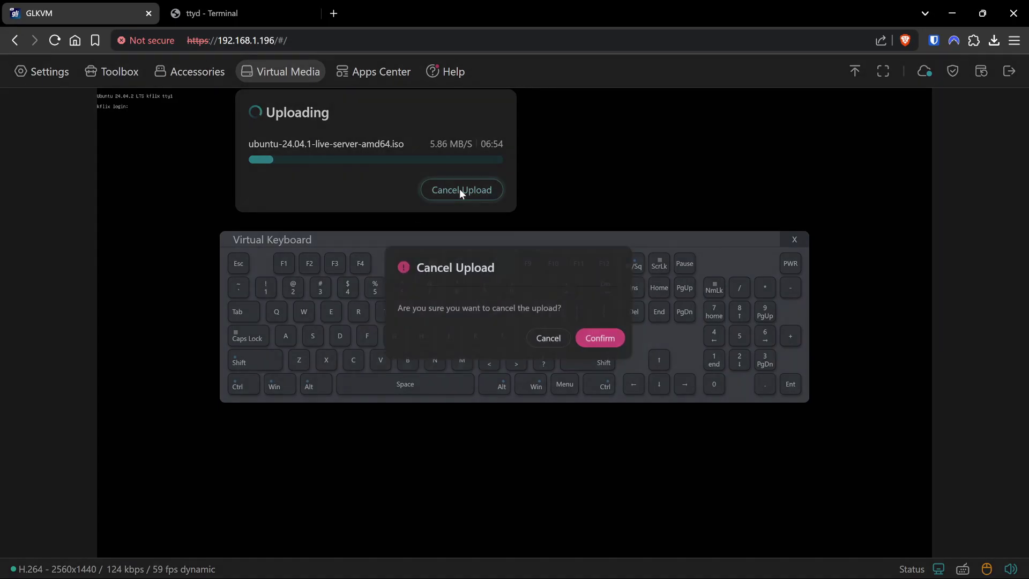
left_click(610, 340)
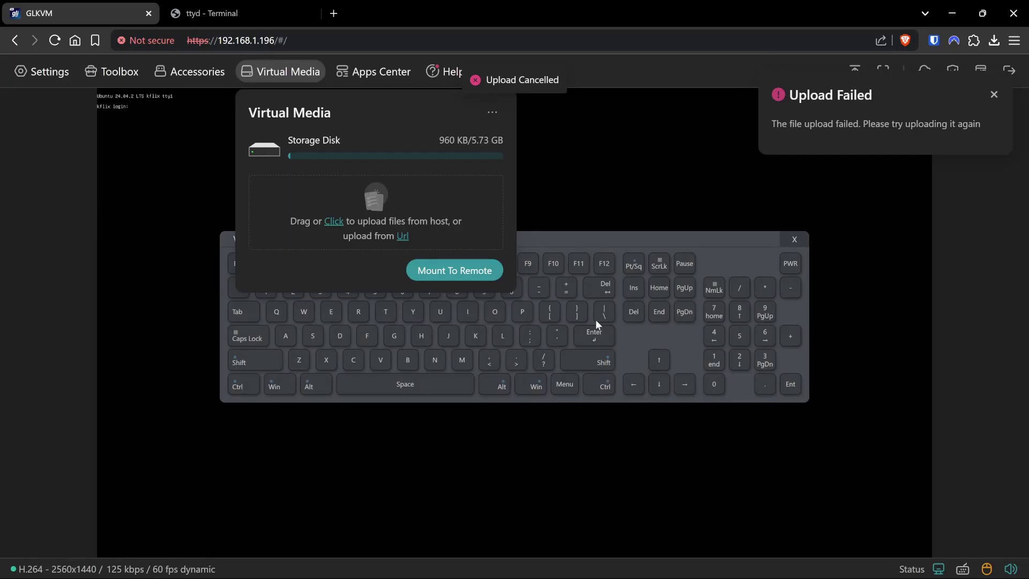
mouse_move(564, 576)
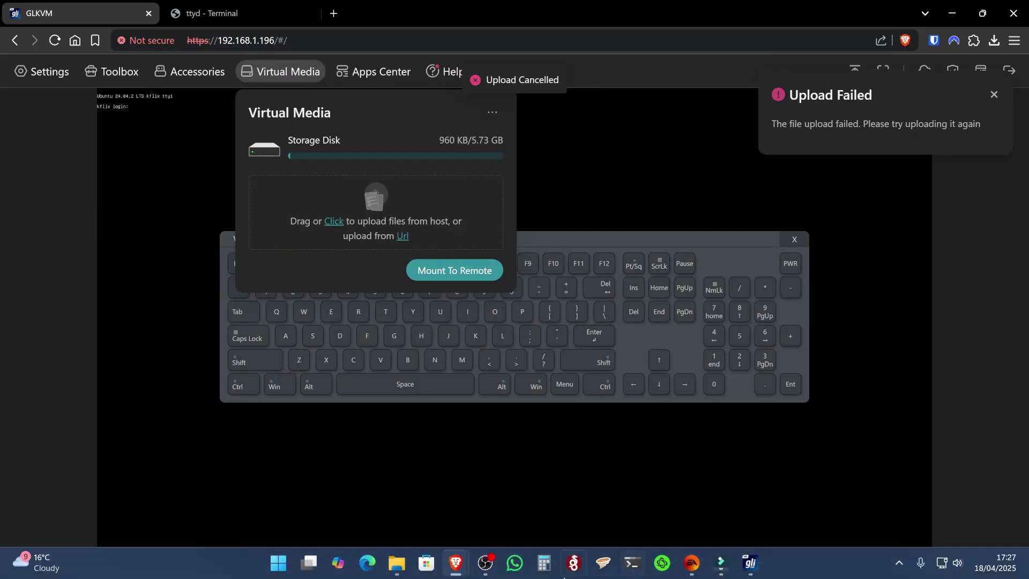
left_click(270, 330)
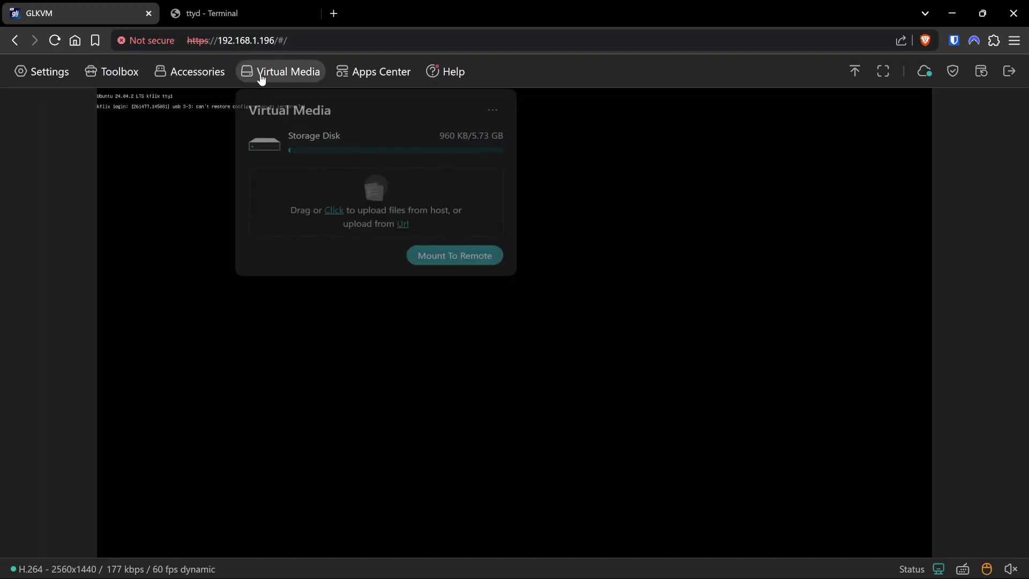
left_click(128, 80)
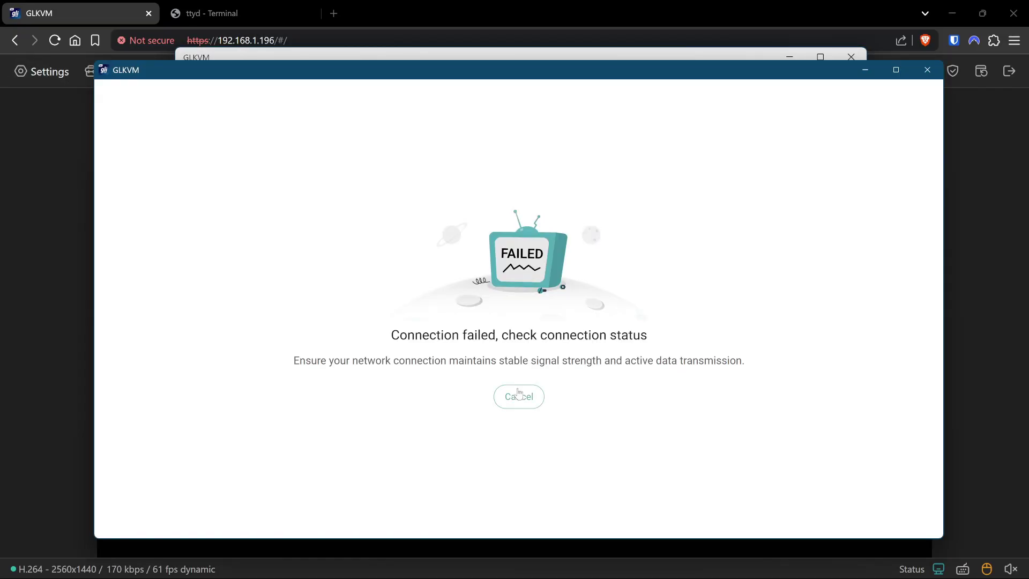
Step: Dismiss the failed connection screen and accept the upgrade to client version V1.0.0(7)
left_click(519, 395)
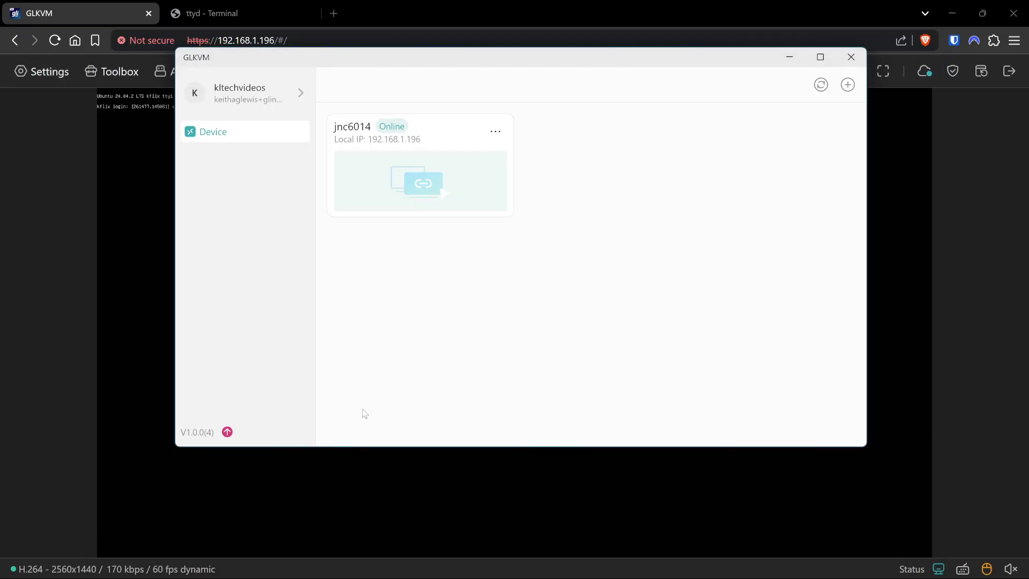
left_click(228, 432)
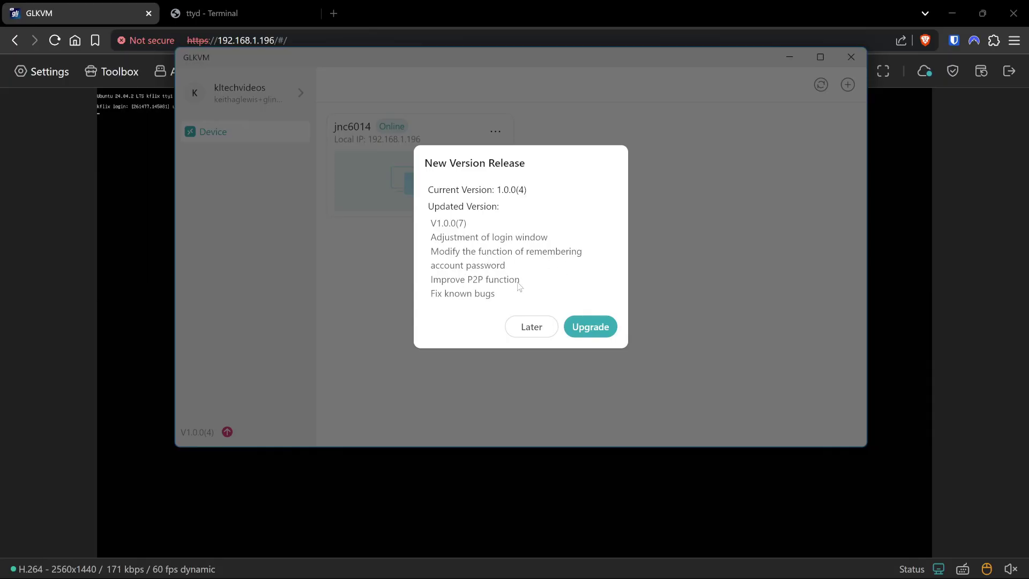
left_click(592, 336)
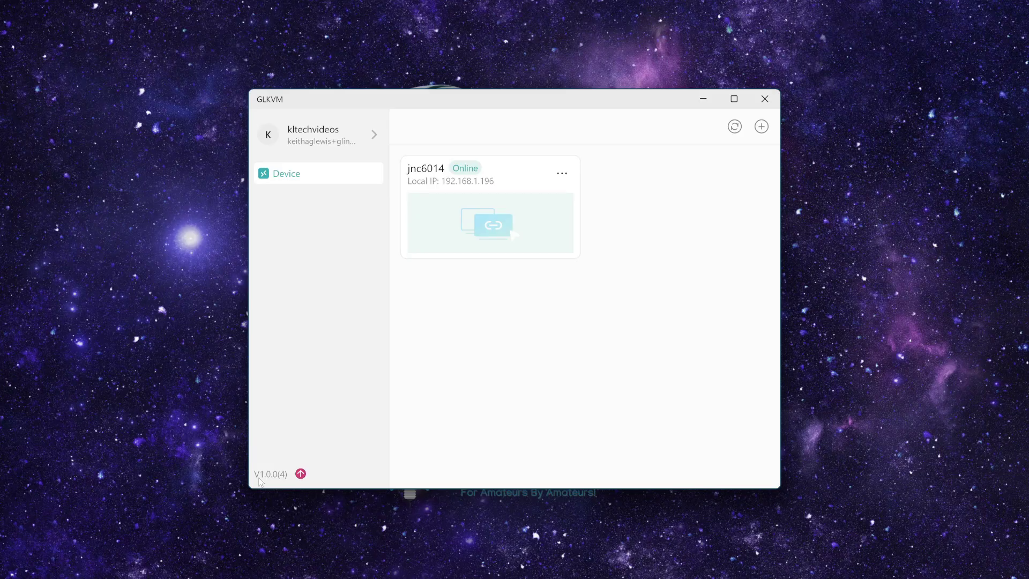
Step: Retry remote control of jnc6014 twice from the upgraded client, then bring up a PowerShell terminal
left_click(477, 226)
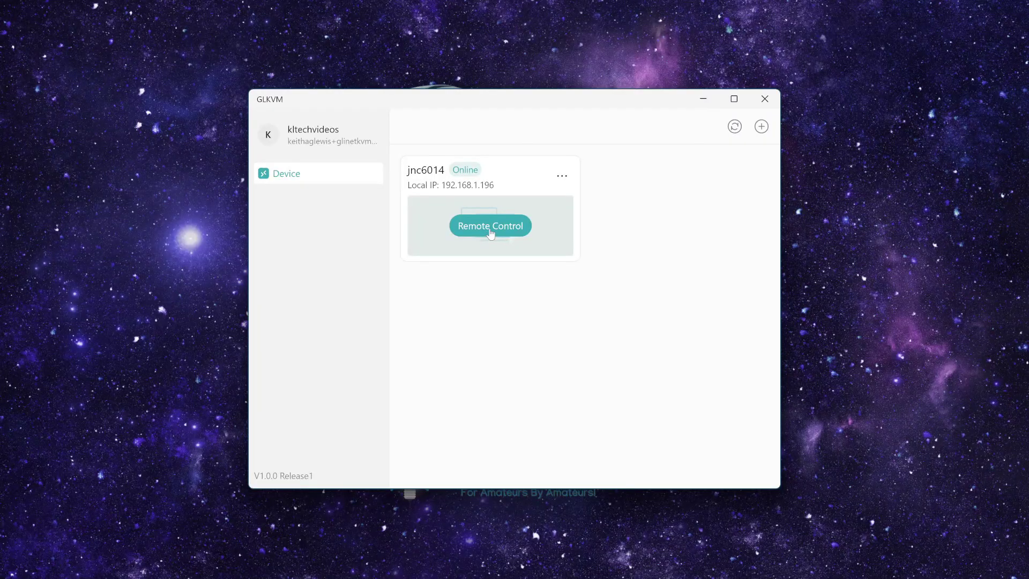
left_click(491, 230)
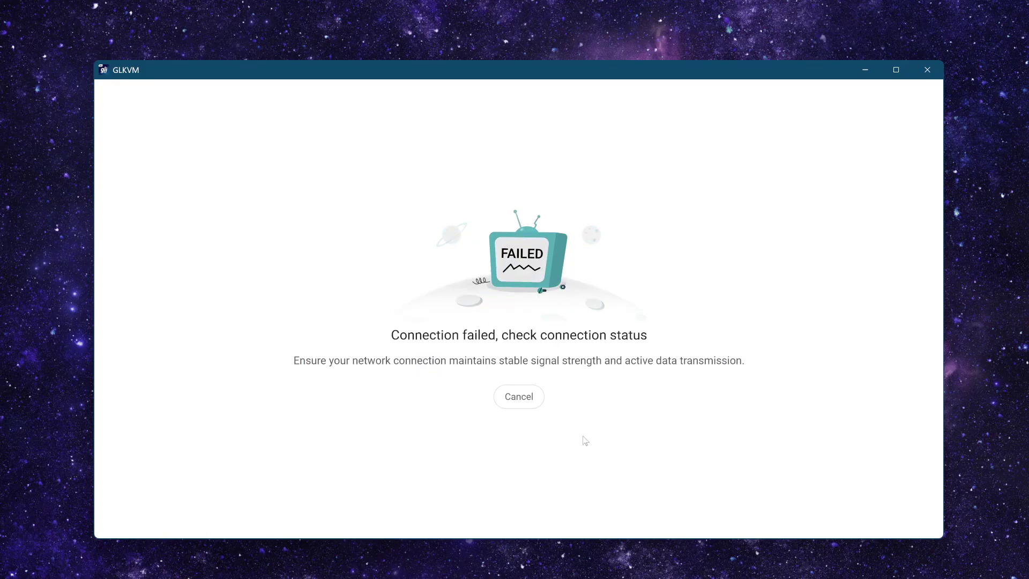
left_click(632, 562)
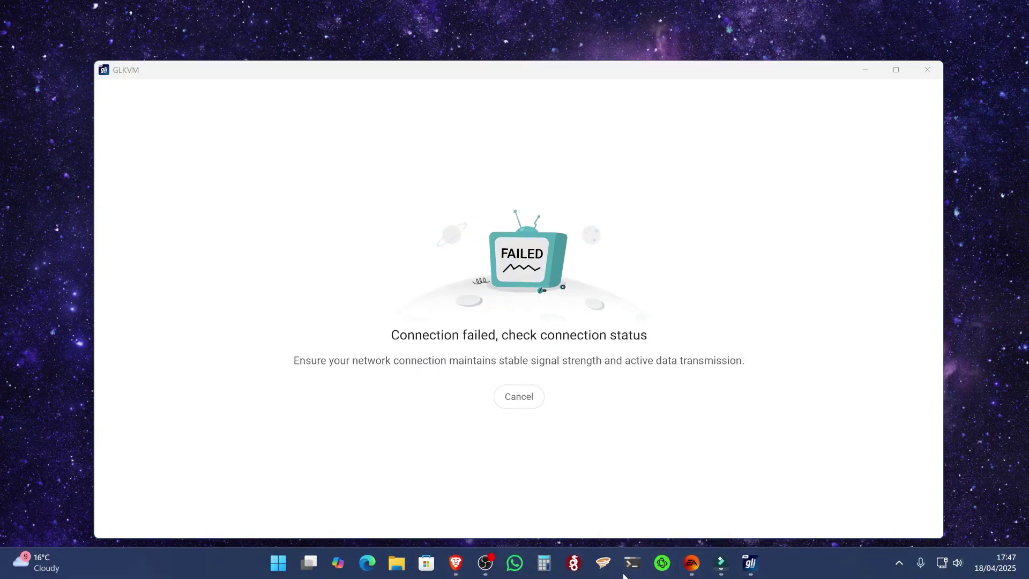